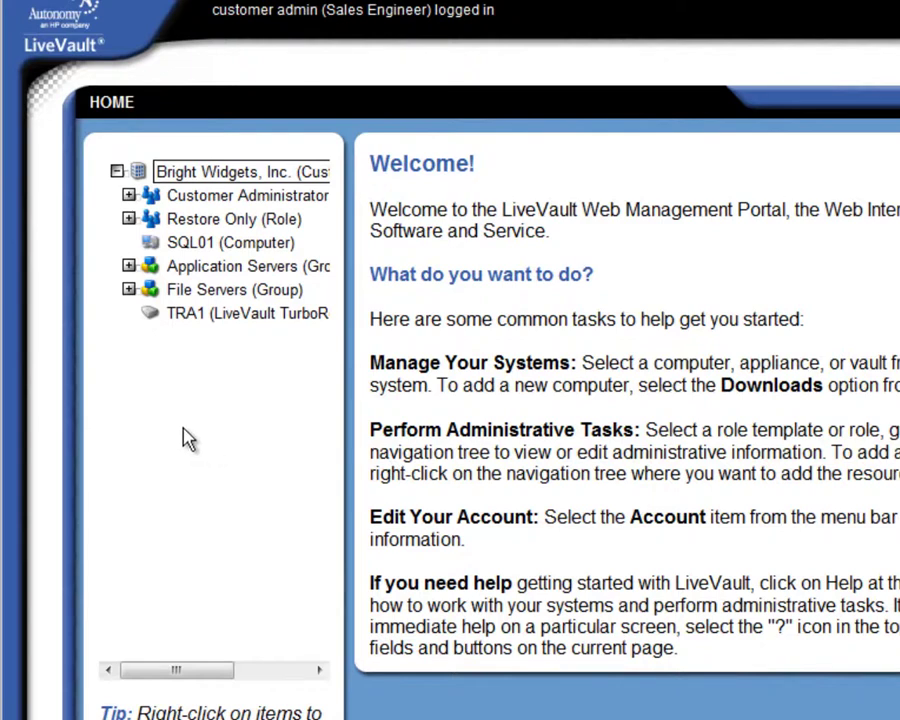
Show the Restore Only role's details, then expand and collapse the Customer Administrators user list.
click(216, 225)
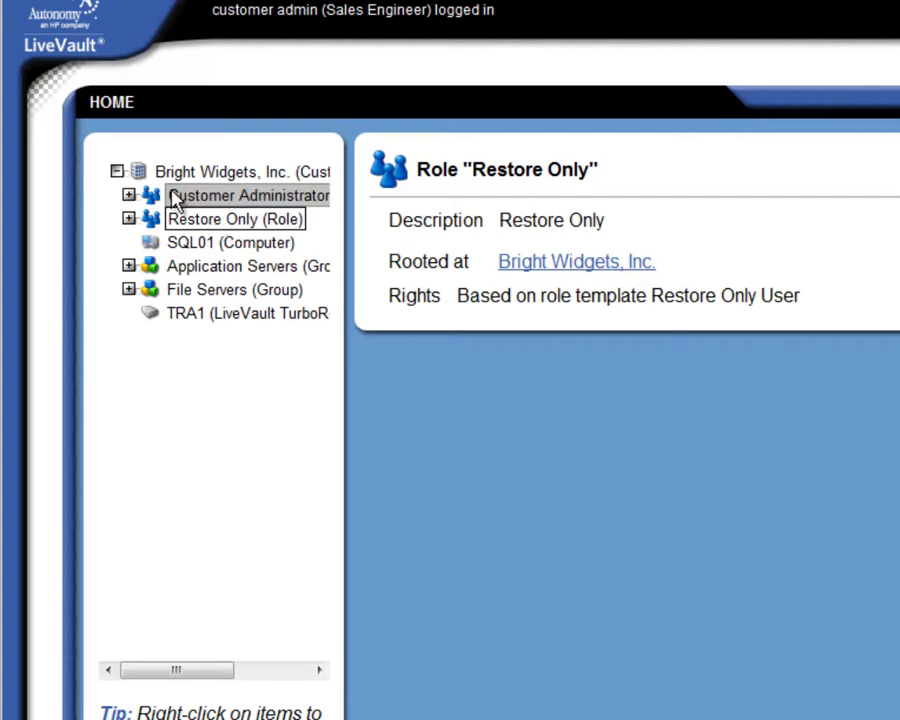
click(129, 195)
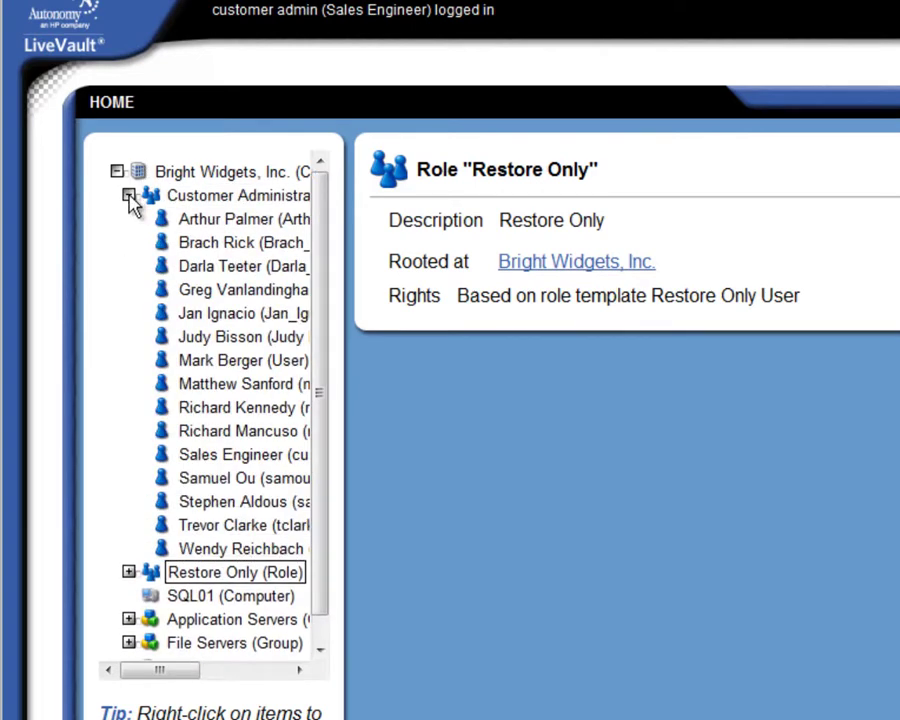
click(128, 195)
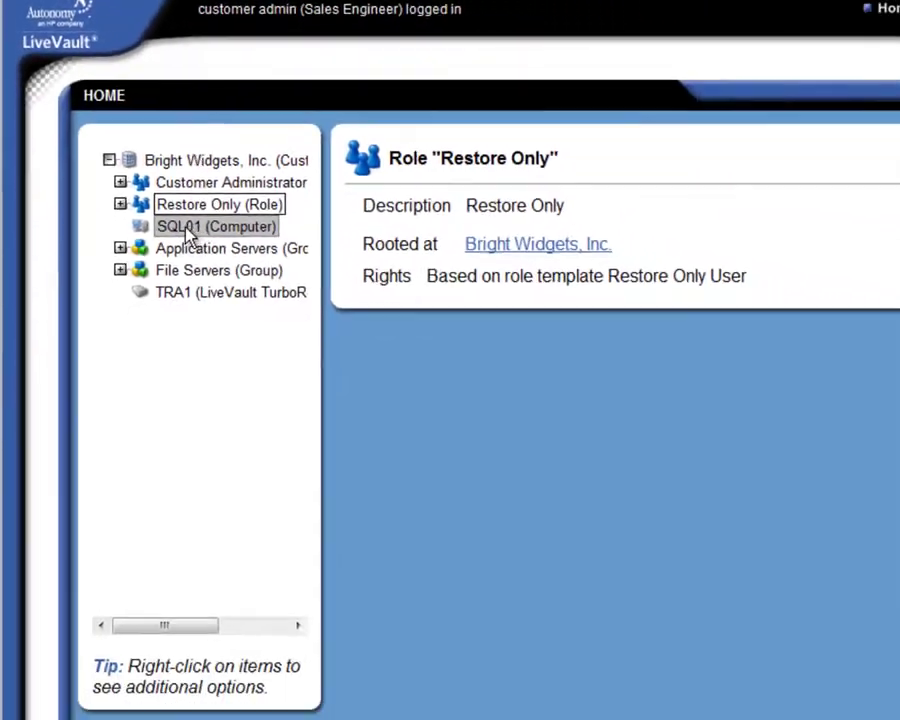
Save SQL01's New Computer Wizard setup for backup to the TRA1 appliance.
click(184, 230)
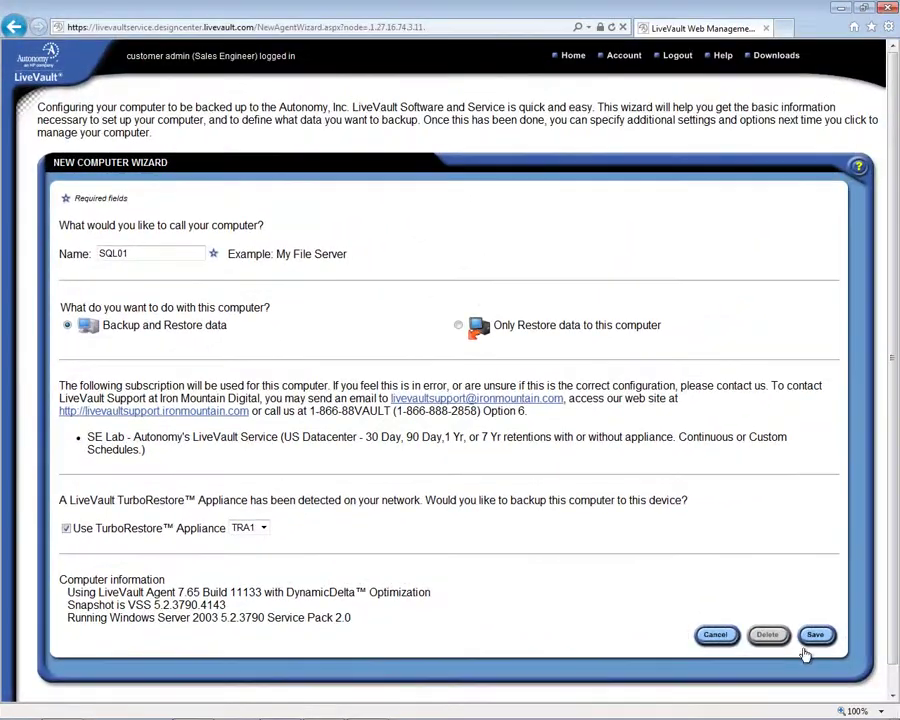
click(815, 636)
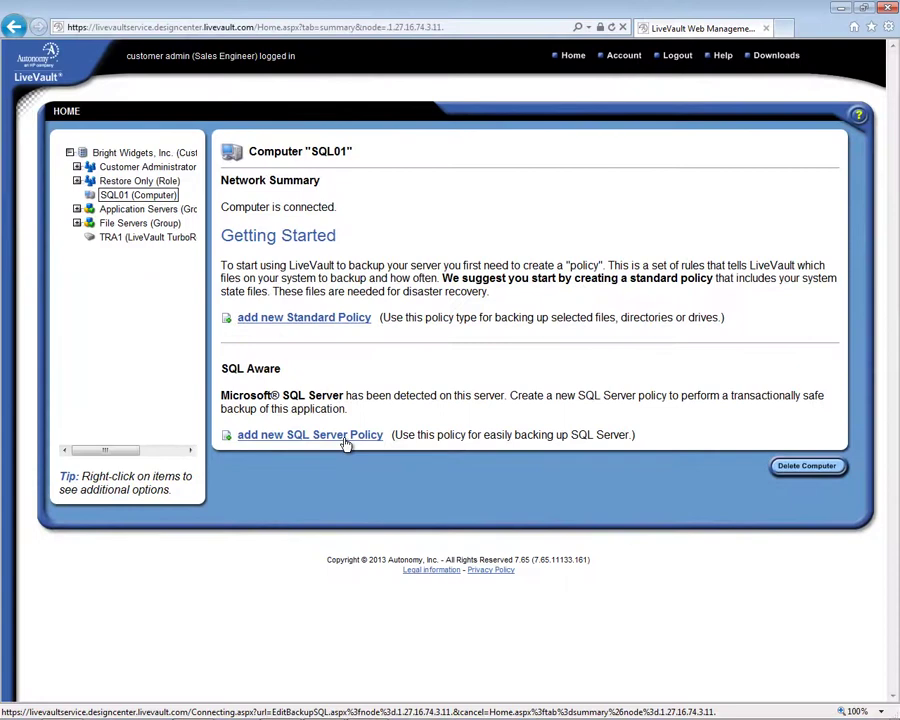
Start a SQL Server policy named 'Sql policy' that includes the SQL01 server.
click(299, 628)
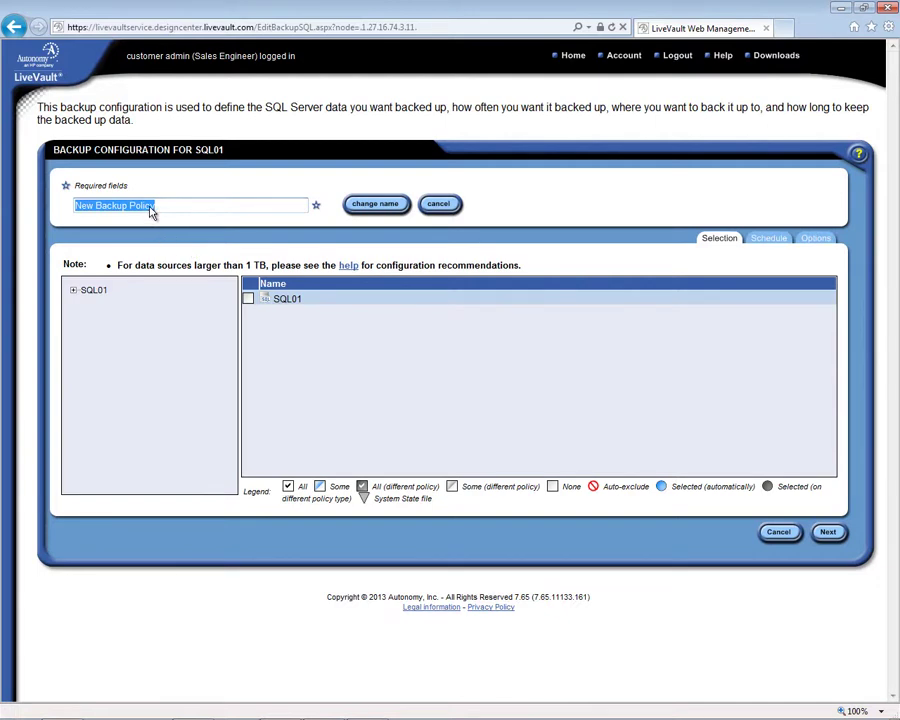
text(Sql po)
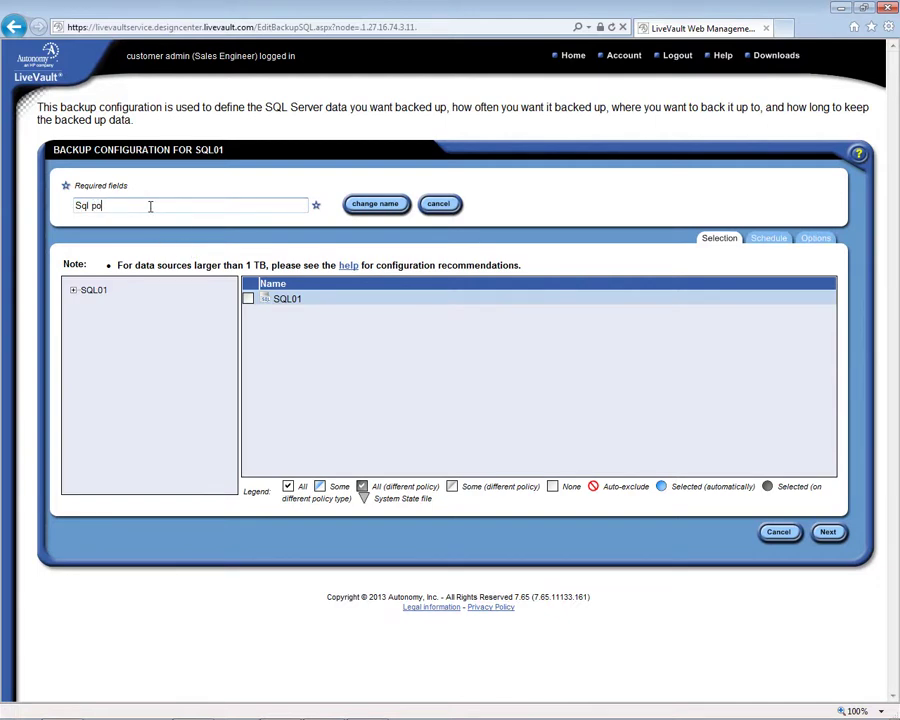
text(licy)
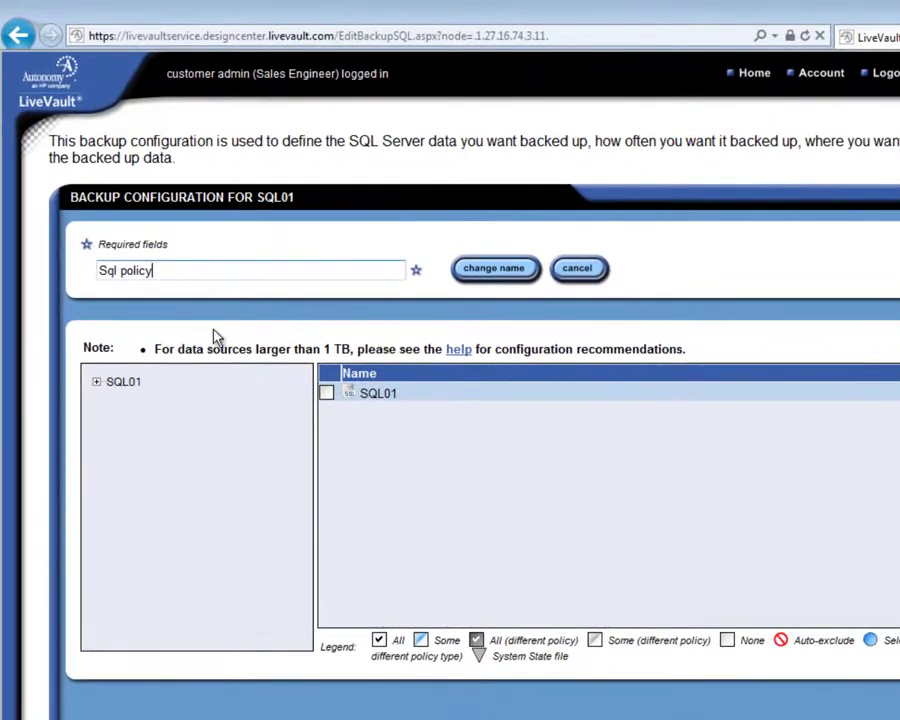
click(326, 393)
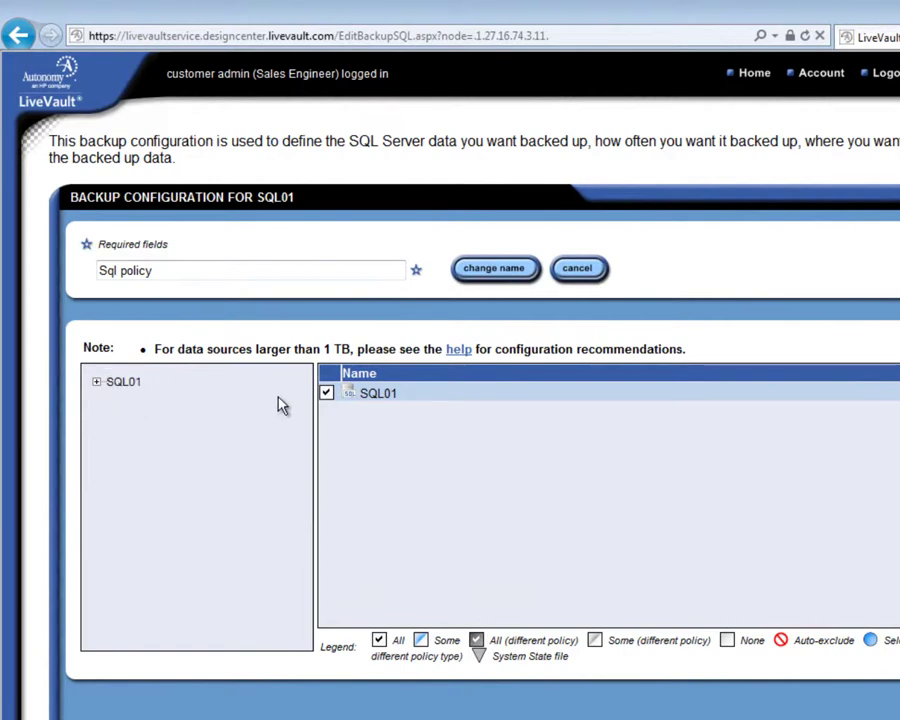
Expand SQL01's instance and select the msdb and master databases for backup.
click(96, 382)
click(138, 400)
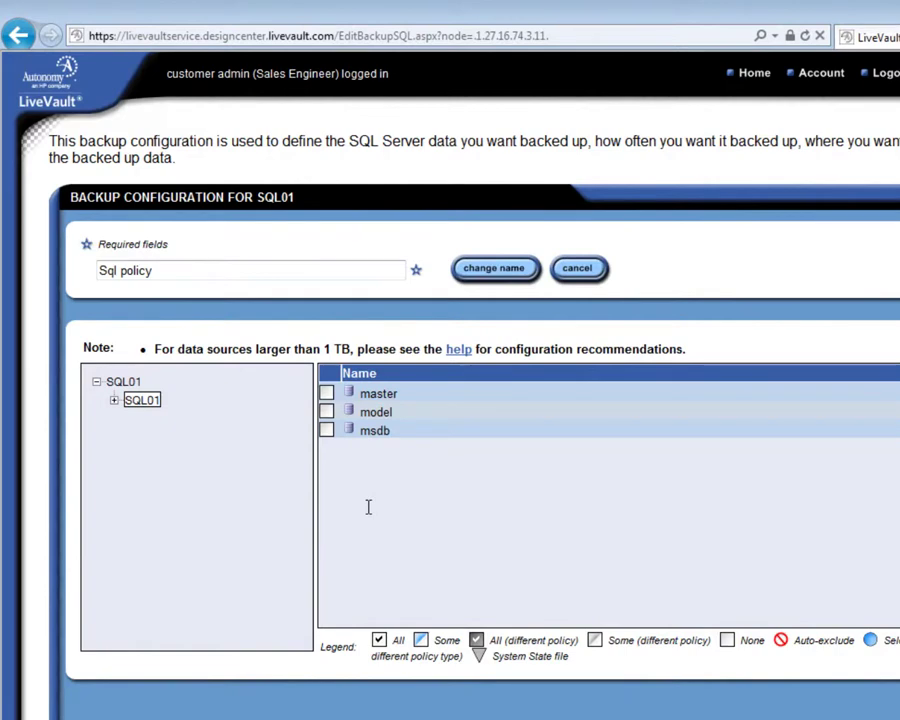
click(327, 432)
click(327, 394)
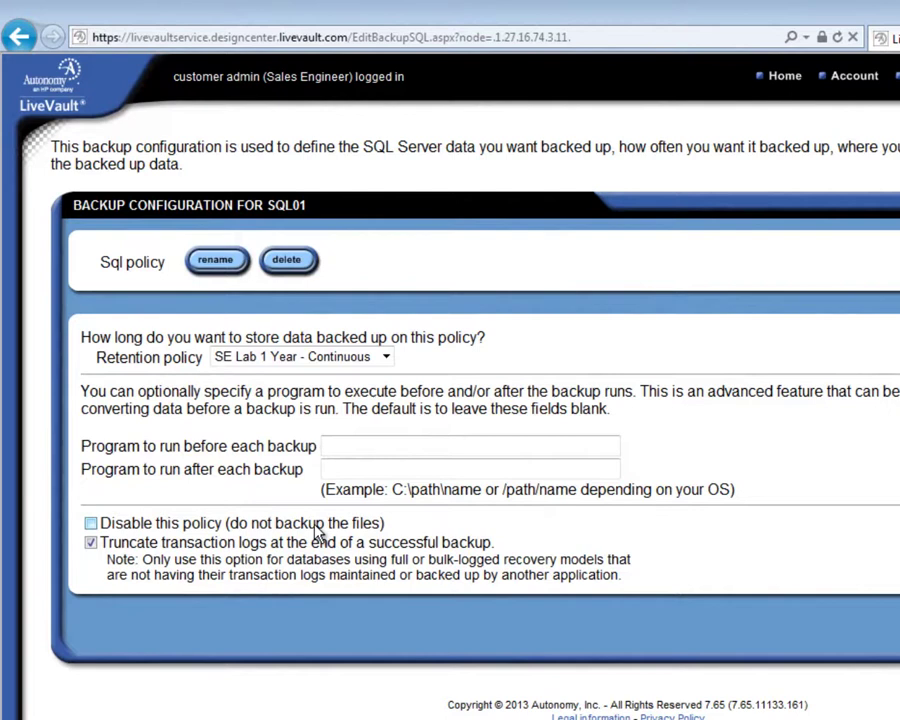
Give Sql policy the SE Lab 30 Day - Continuous retention and finish it after review.
click(386, 359)
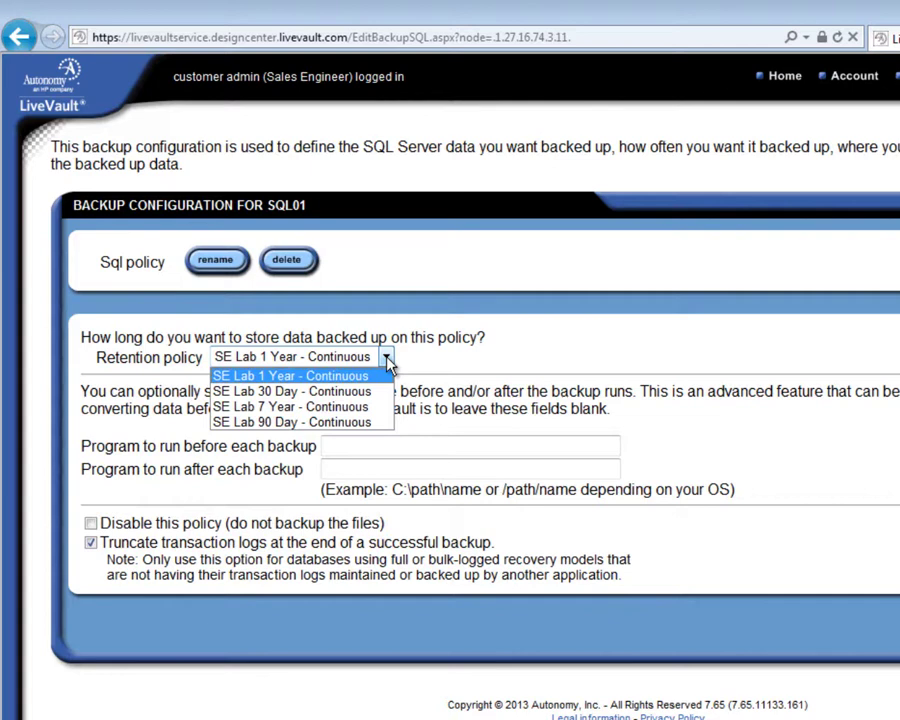
click(353, 392)
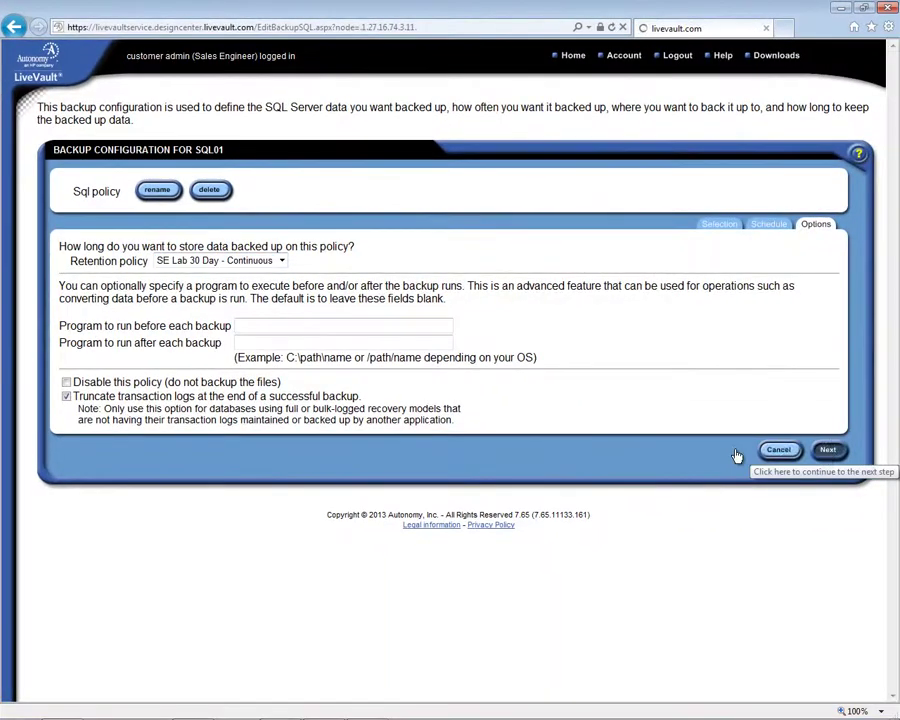
click(899, 618)
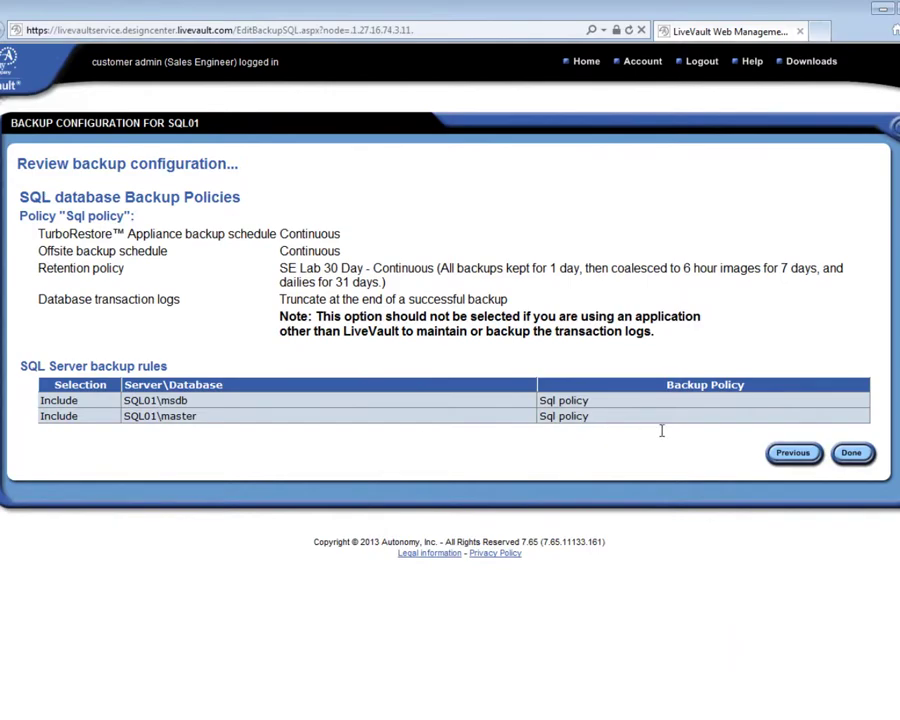
click(852, 456)
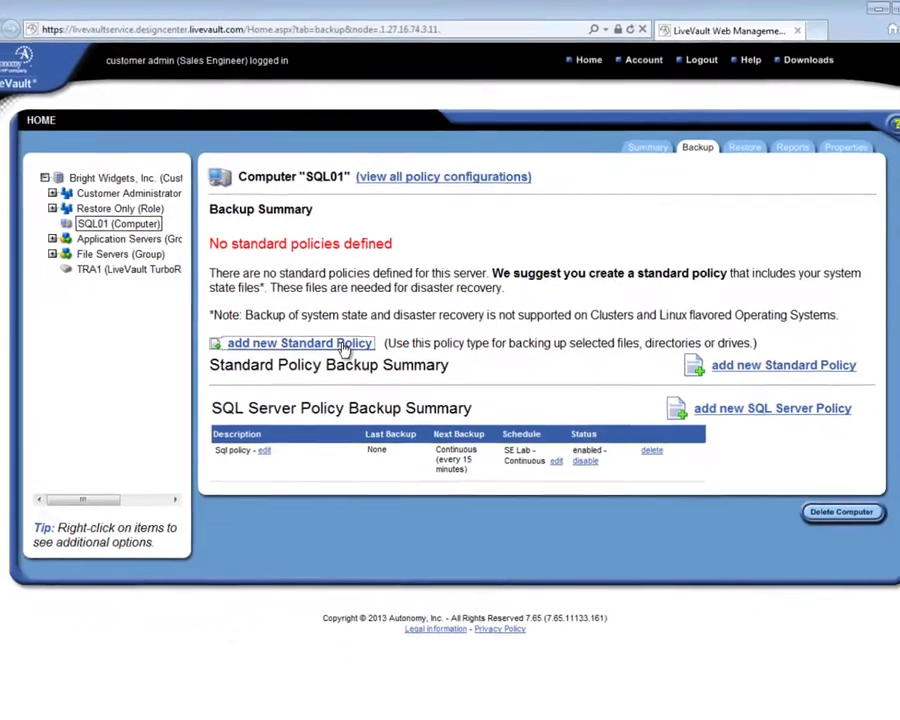
Create standard policy 'File System Policy' backing up drives C:, E: and system state files.
click(342, 372)
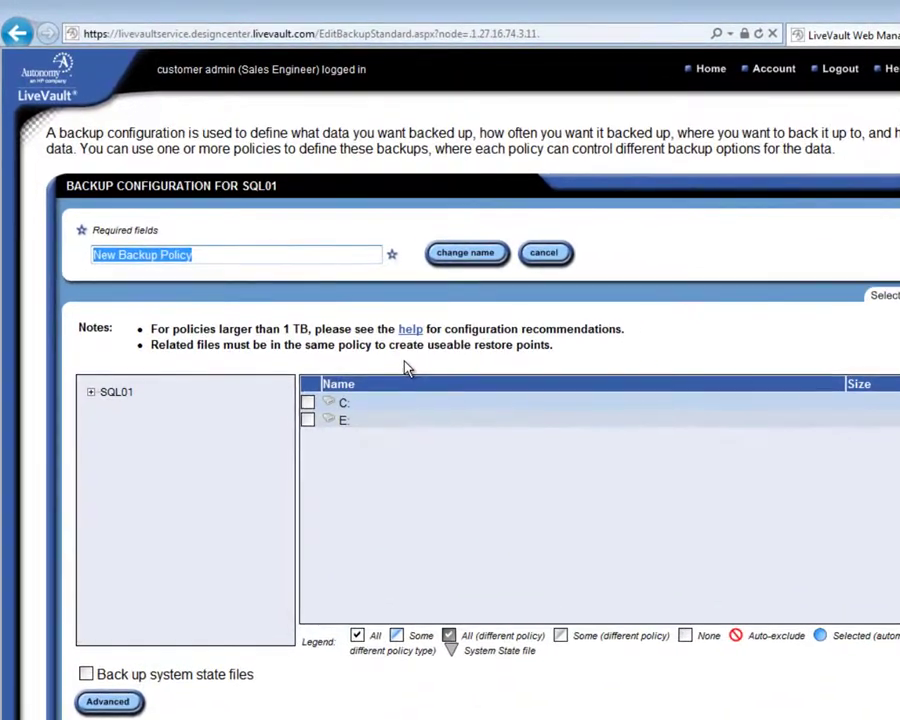
text(File System Policy)
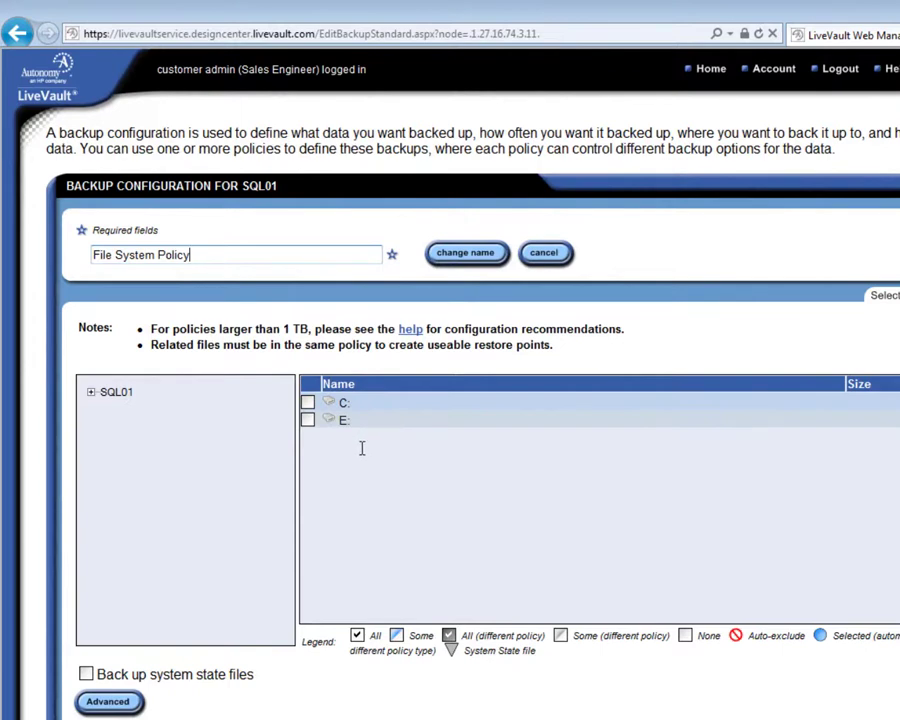
click(307, 402)
click(307, 421)
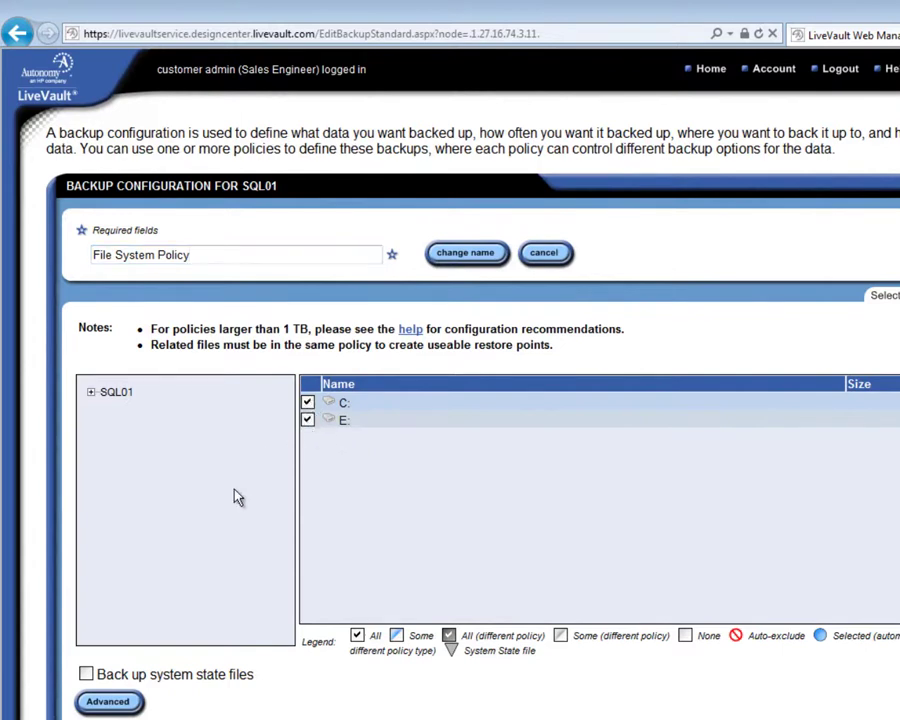
click(86, 675)
click(91, 393)
Exclude the C:\temporary folder and bring up the policy's advanced include/exclude rules.
click(121, 410)
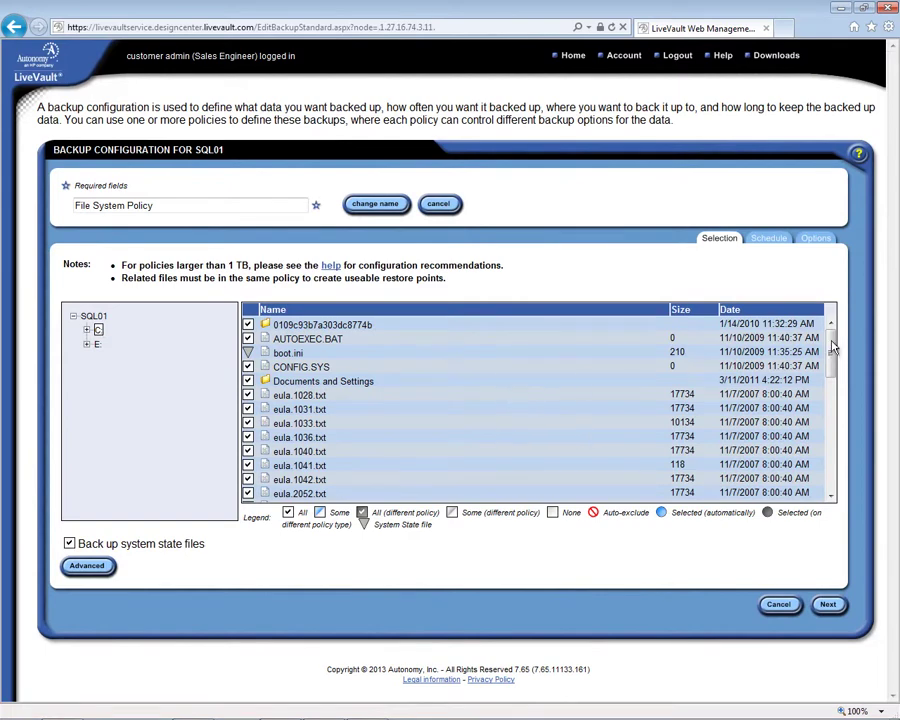
drag(832, 345, 838, 454)
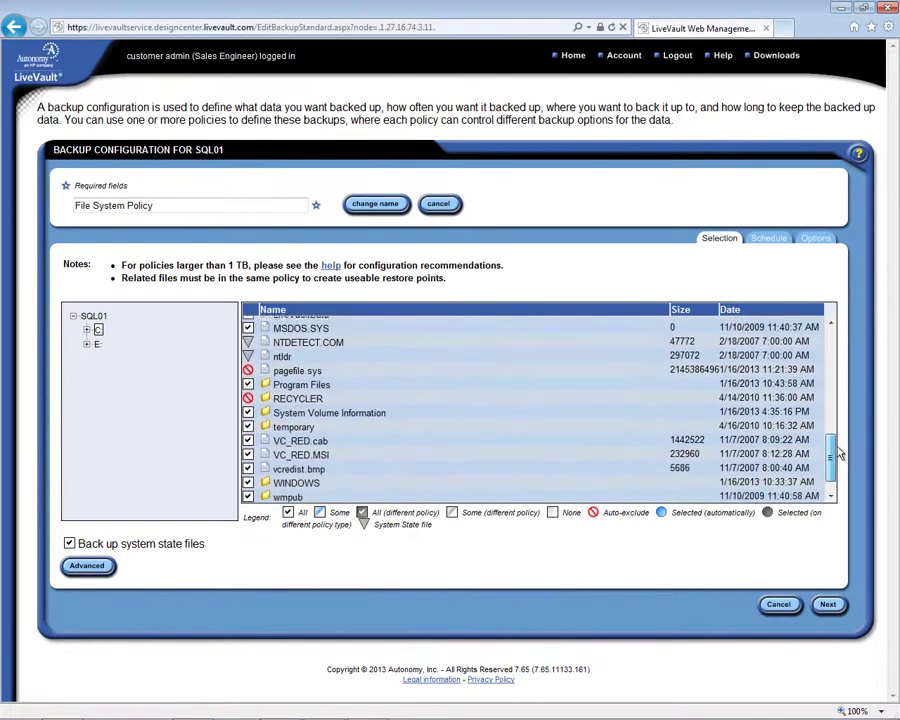
click(248, 424)
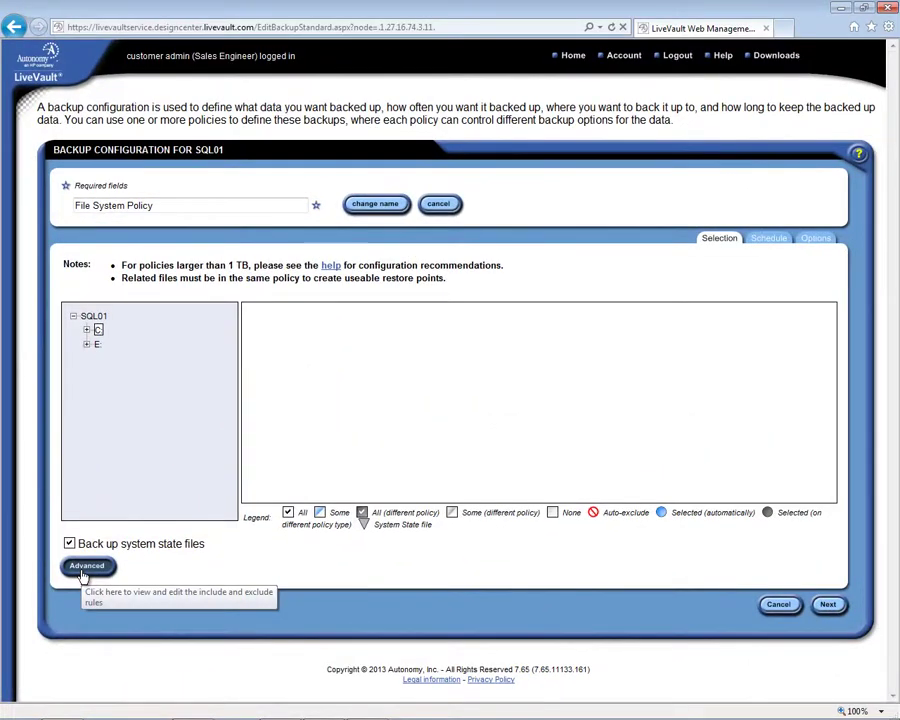
click(84, 576)
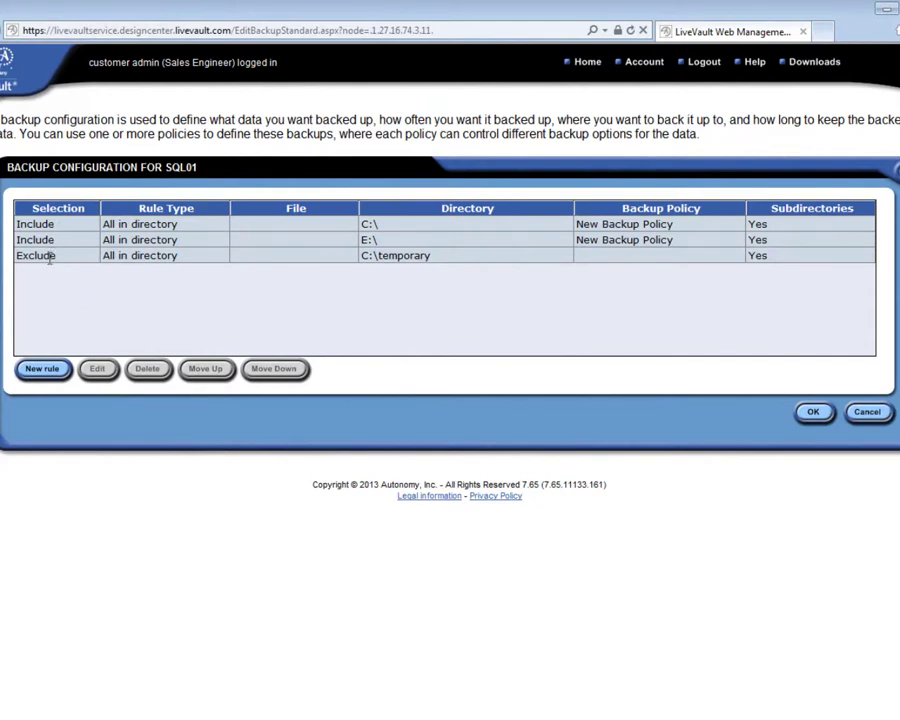
Add an Exclude rule of type Ending with, file .tmp, directory c:\.
click(34, 372)
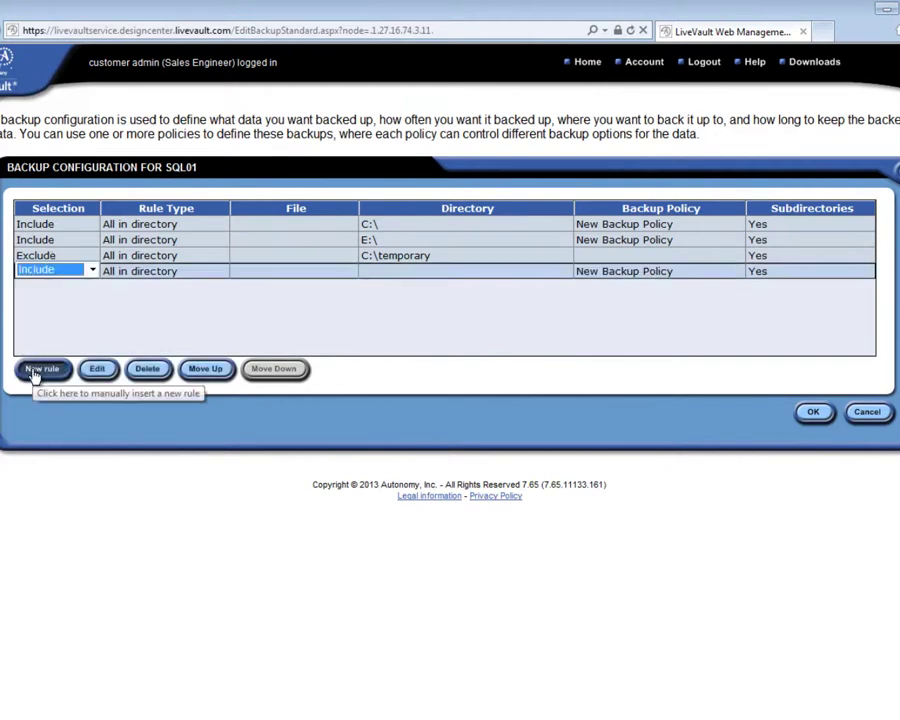
click(91, 272)
click(76, 297)
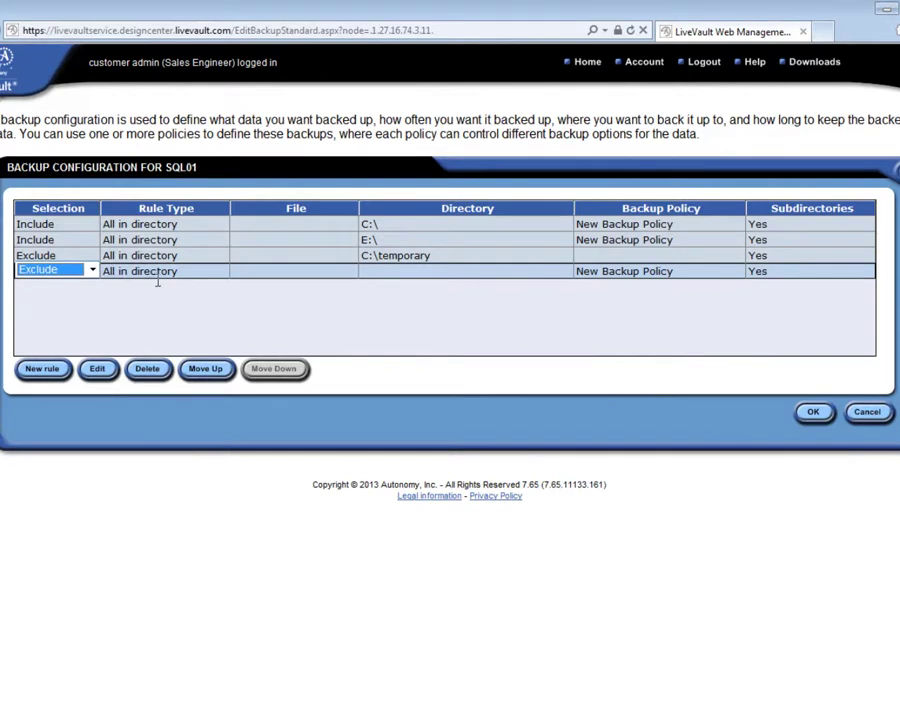
click(174, 271)
click(221, 272)
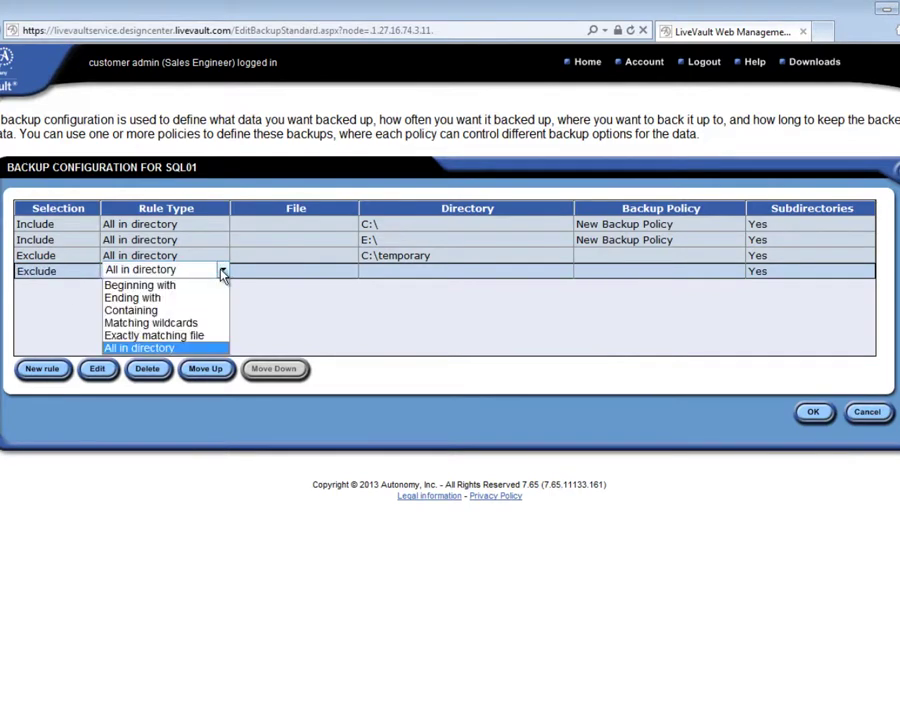
click(168, 300)
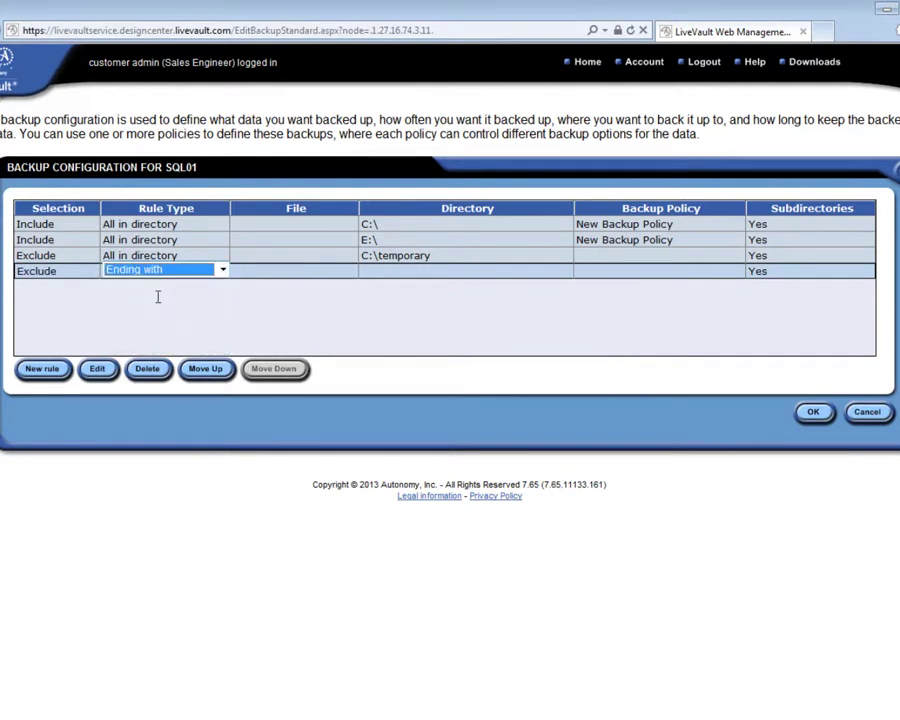
click(248, 271)
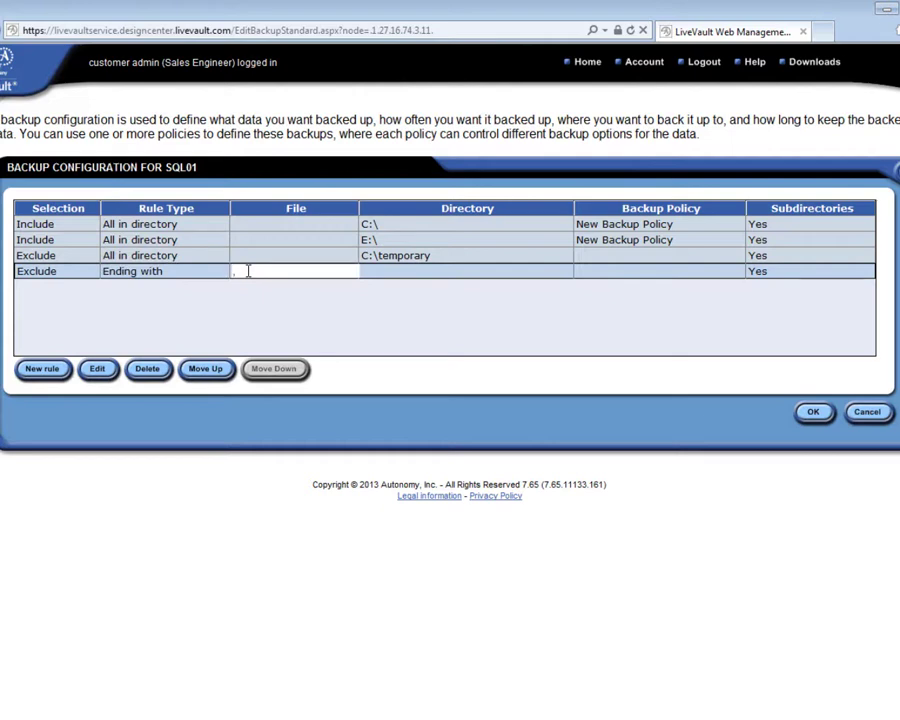
text(.tmp)
click(392, 271)
text(c)
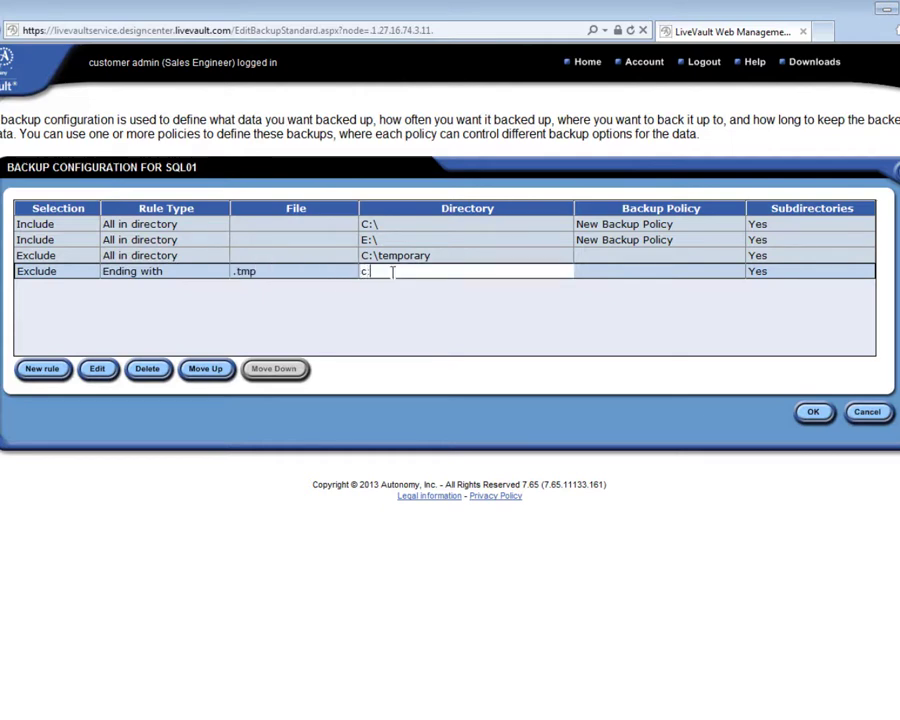
text(:\)
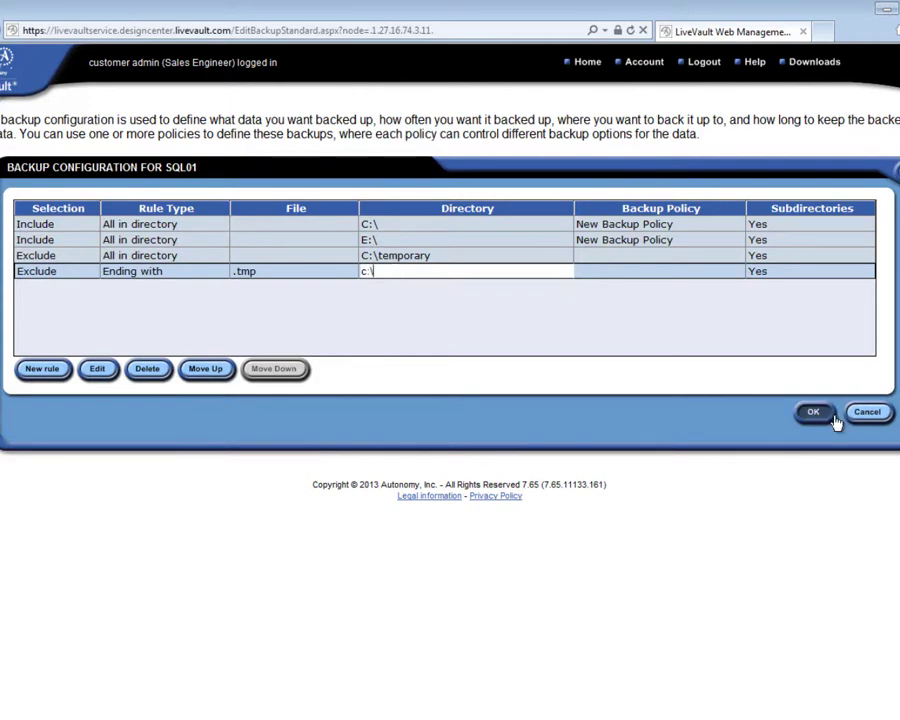
Save the .tmp exclusion rule, then review and finish SQL01's backup configuration.
click(812, 414)
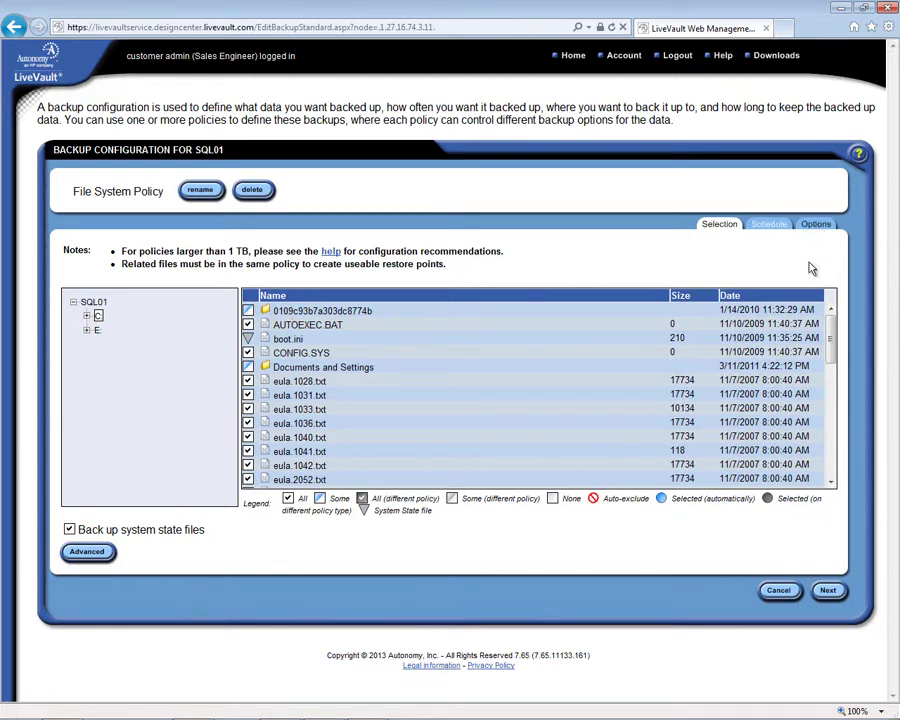
click(829, 591)
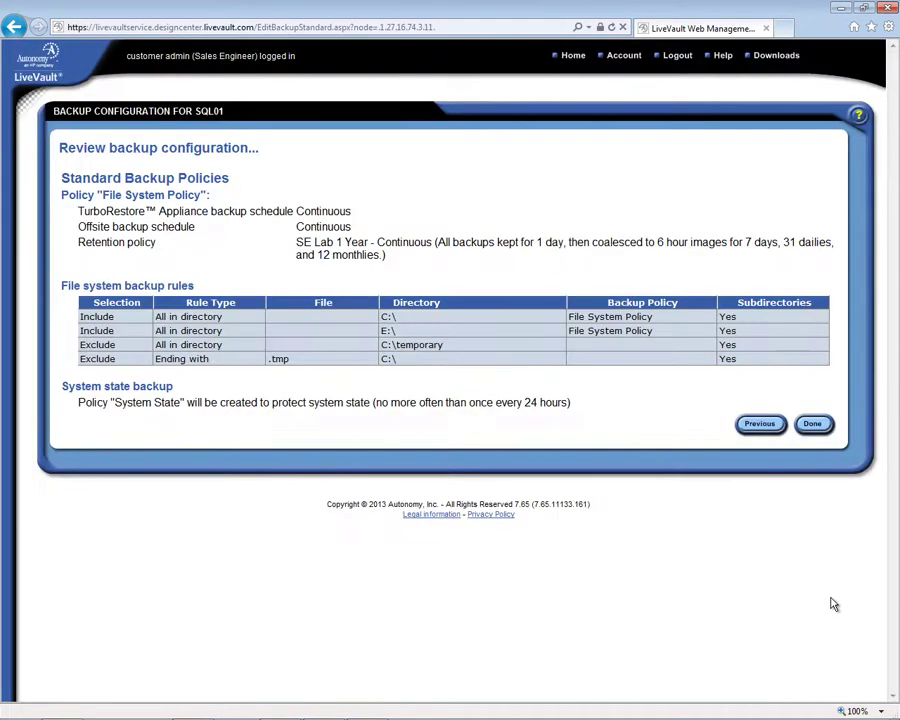
click(813, 426)
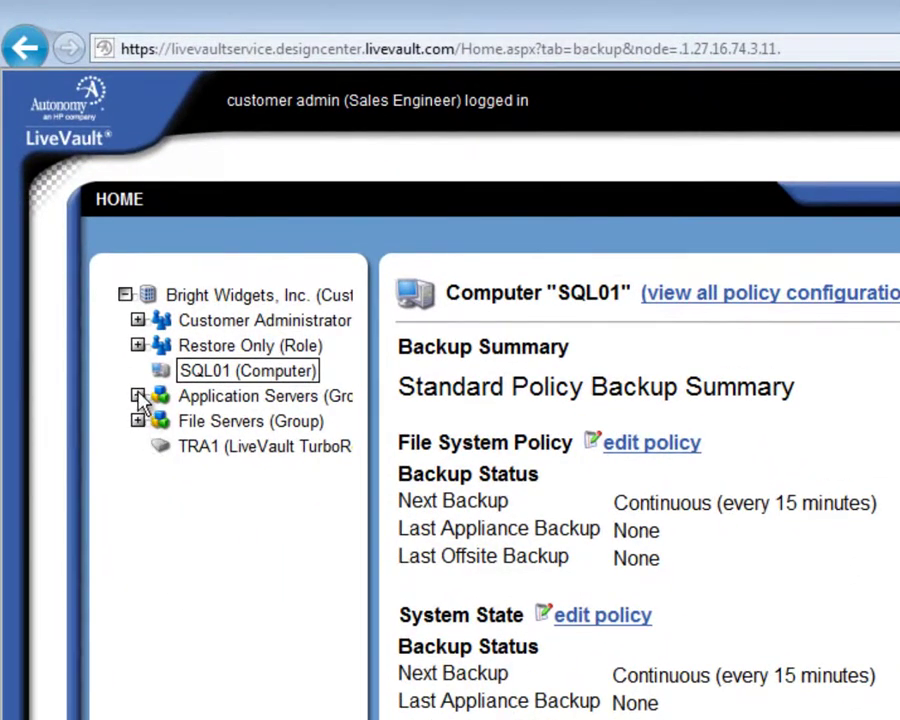
Expand Application Servers and select the LVT-SQL computer to see its restore summary.
click(138, 397)
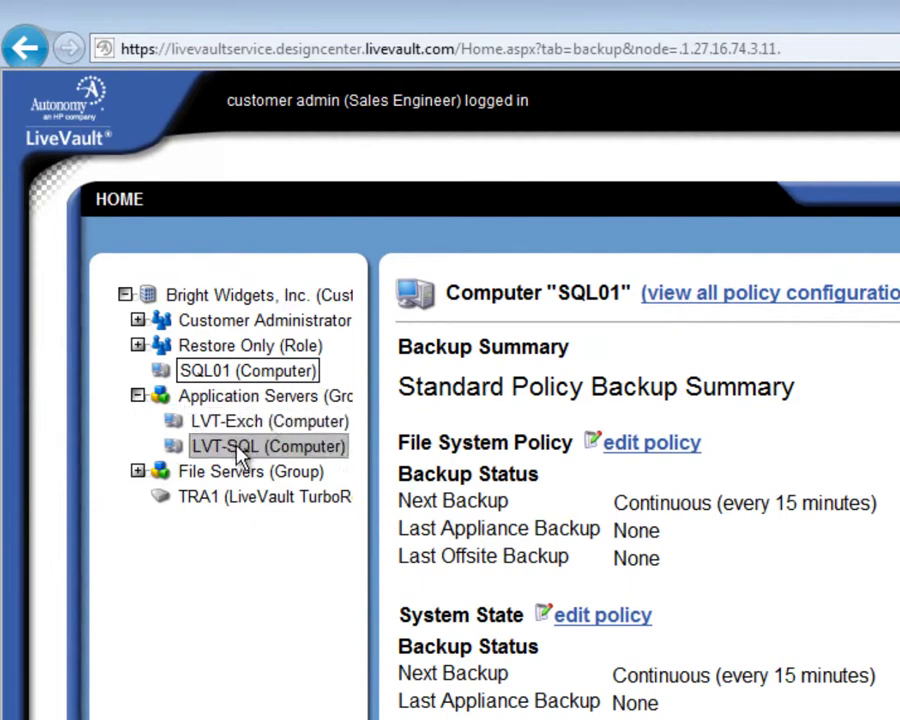
click(240, 452)
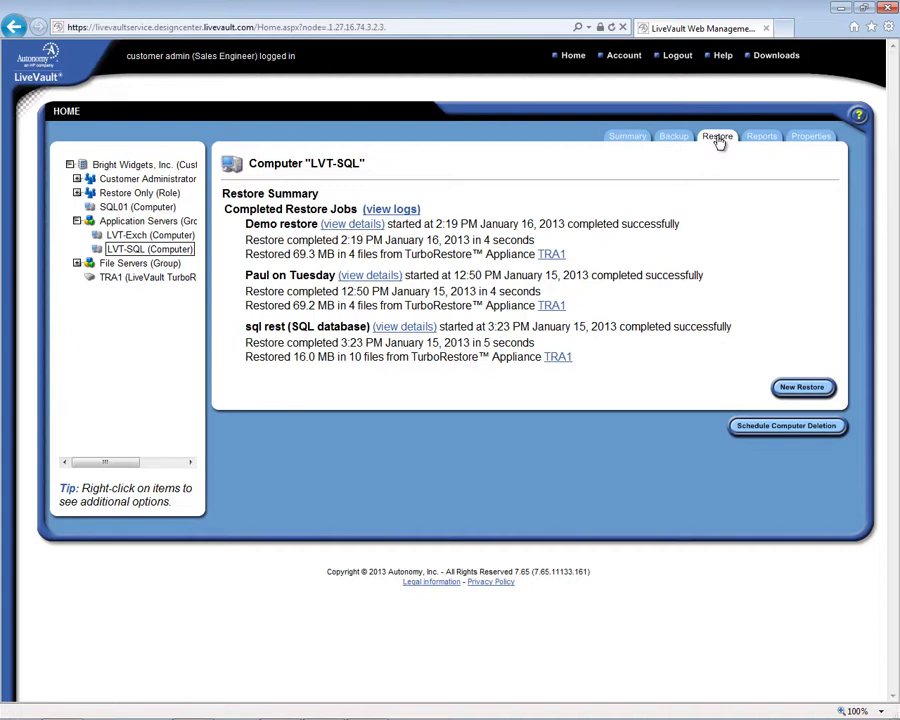
Begin a new LVT-SQL restore over the internet as a standard policy restore.
click(796, 388)
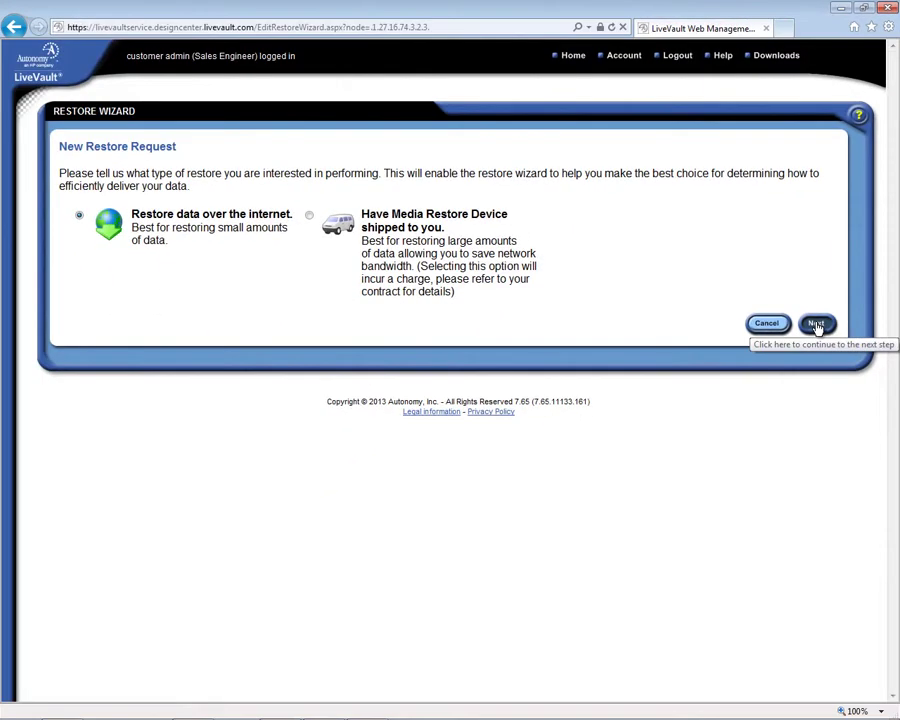
click(816, 324)
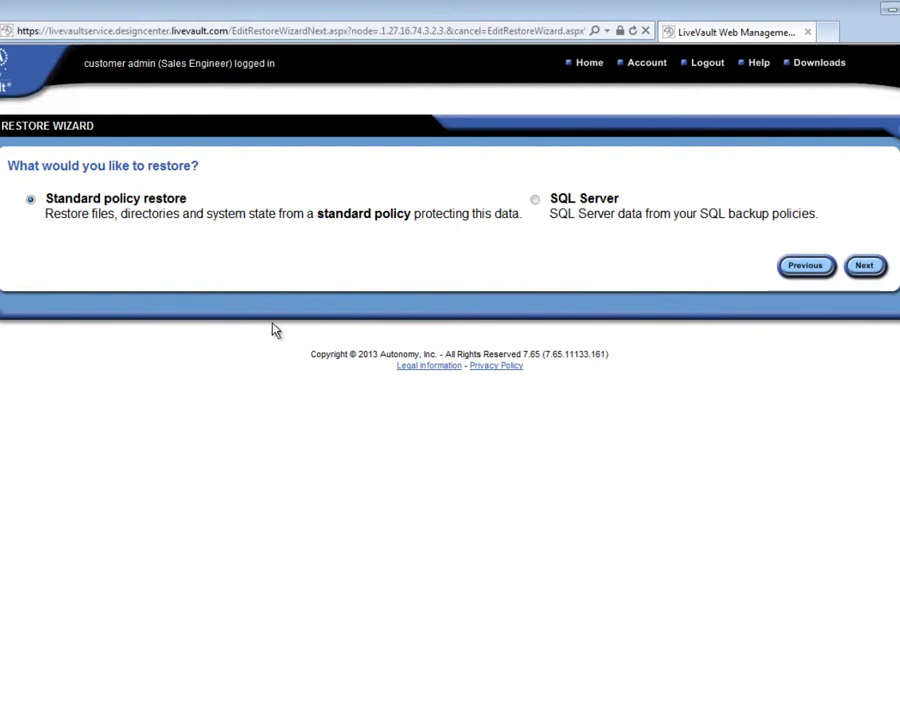
click(865, 267)
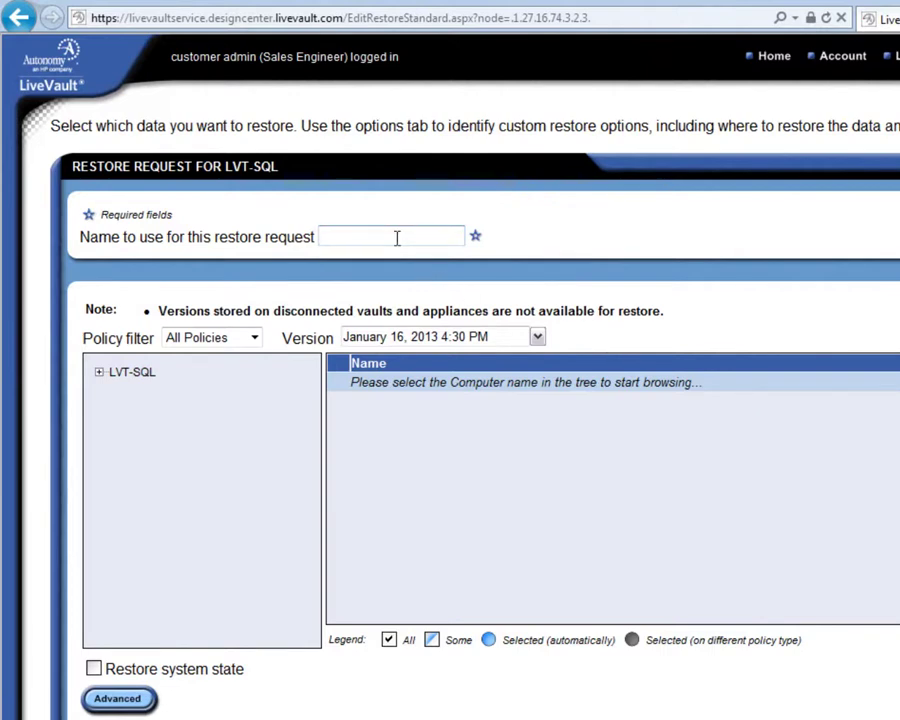
Name the restore 'demo restore', keep the January 16, 2013 4:30 PM version, and expand LVT-SQL.
text(demo restore)
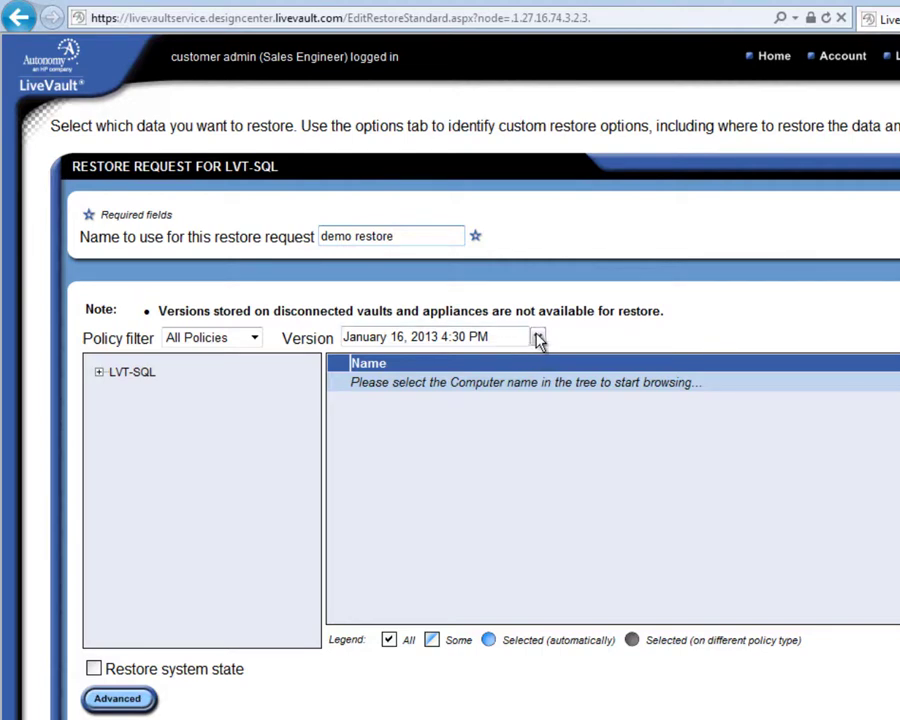
click(538, 338)
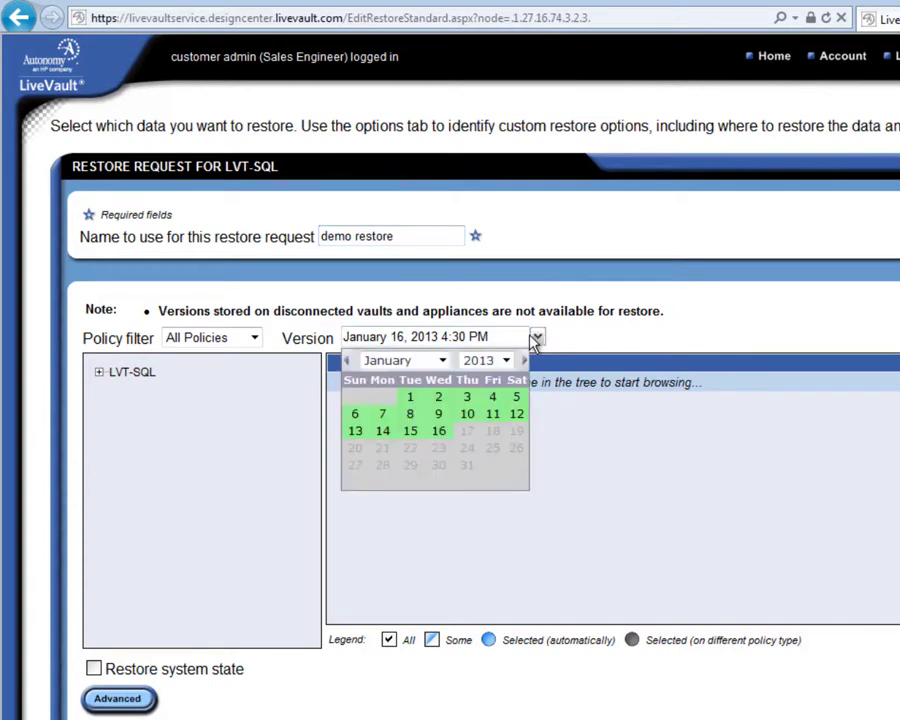
click(440, 434)
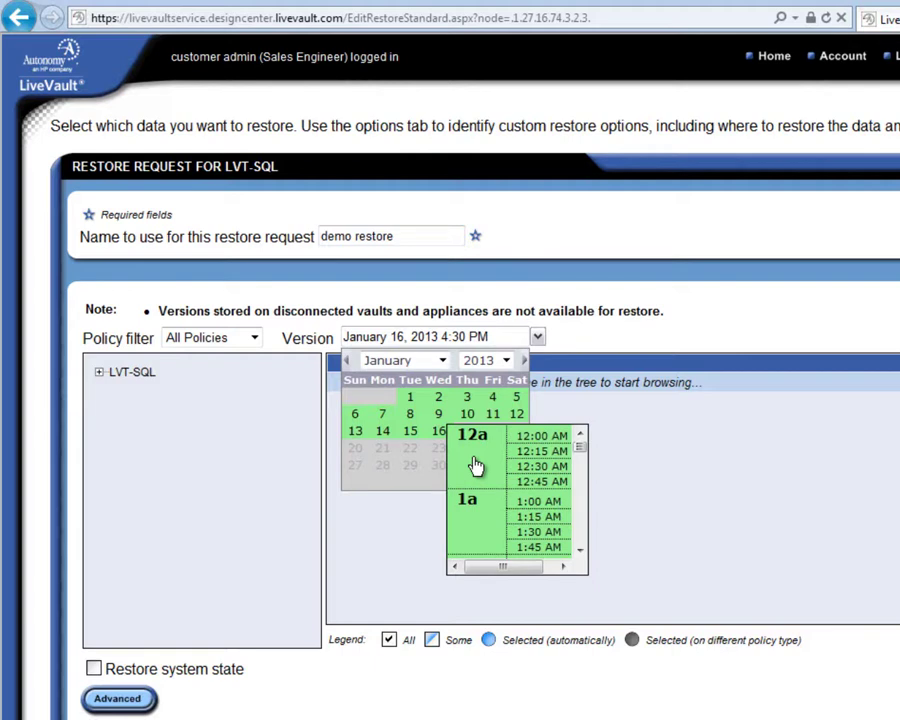
click(438, 506)
click(100, 374)
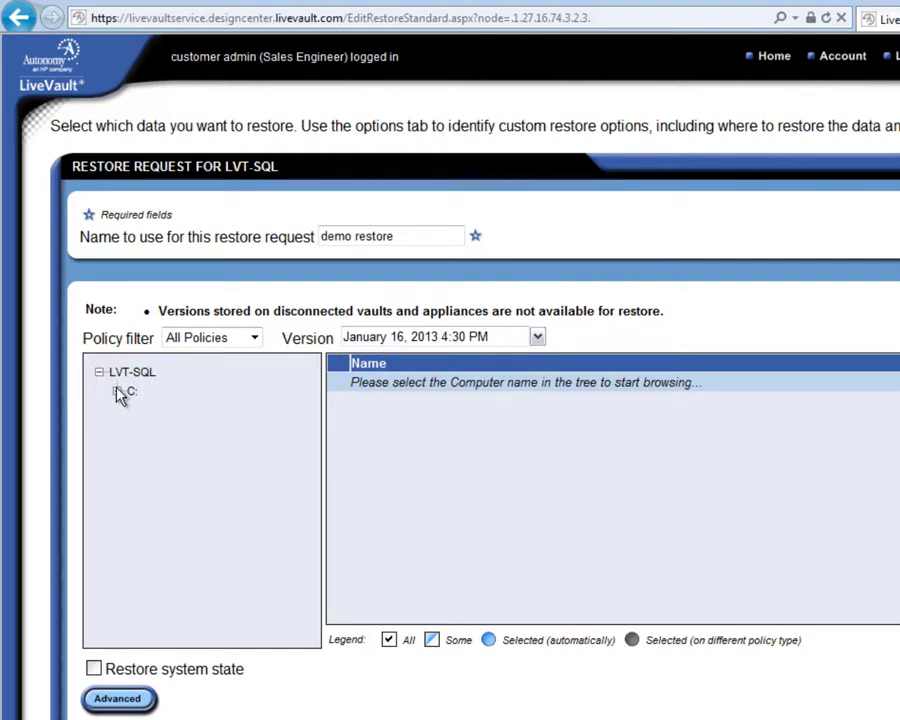
Select Personnel.mdb and General Ledger.mdb from C:\Demo Data for restoring.
click(116, 392)
click(174, 448)
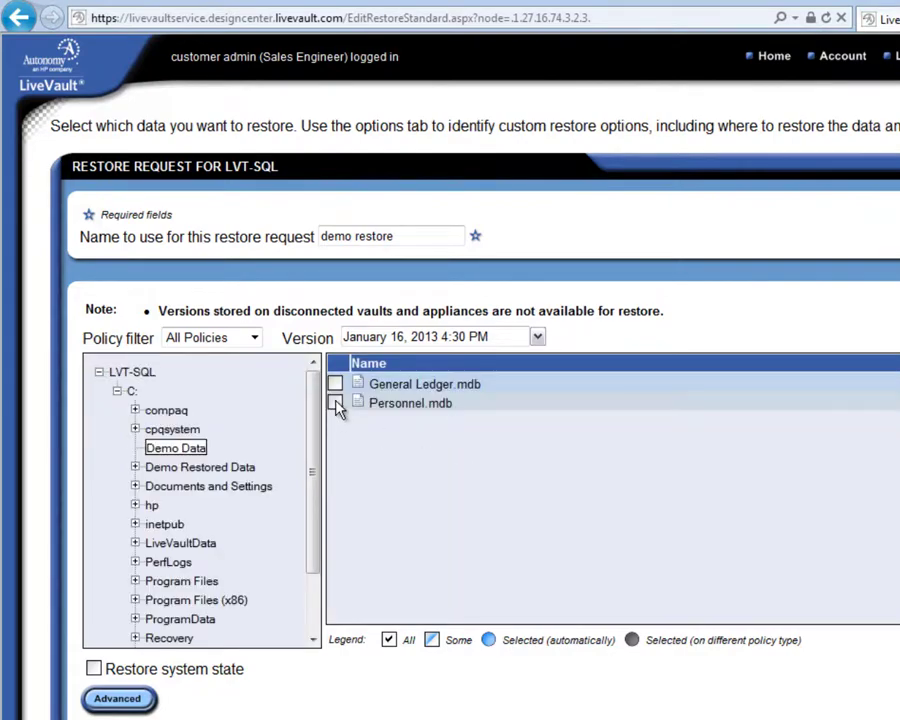
click(336, 405)
click(336, 385)
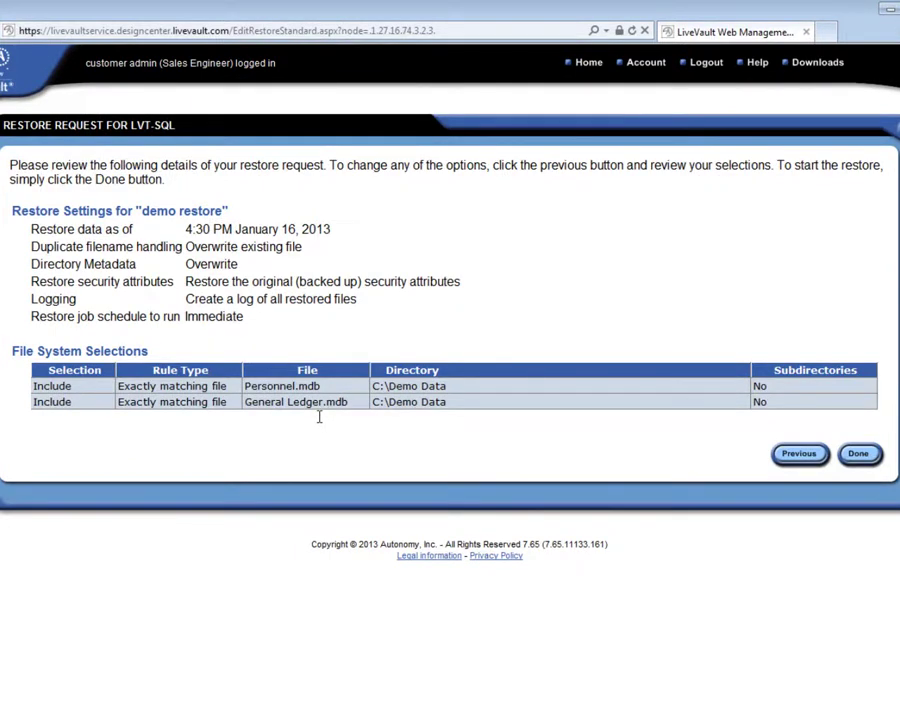
Submit the 'demo restore' request, overwriting existing files and logging all restored files.
click(858, 455)
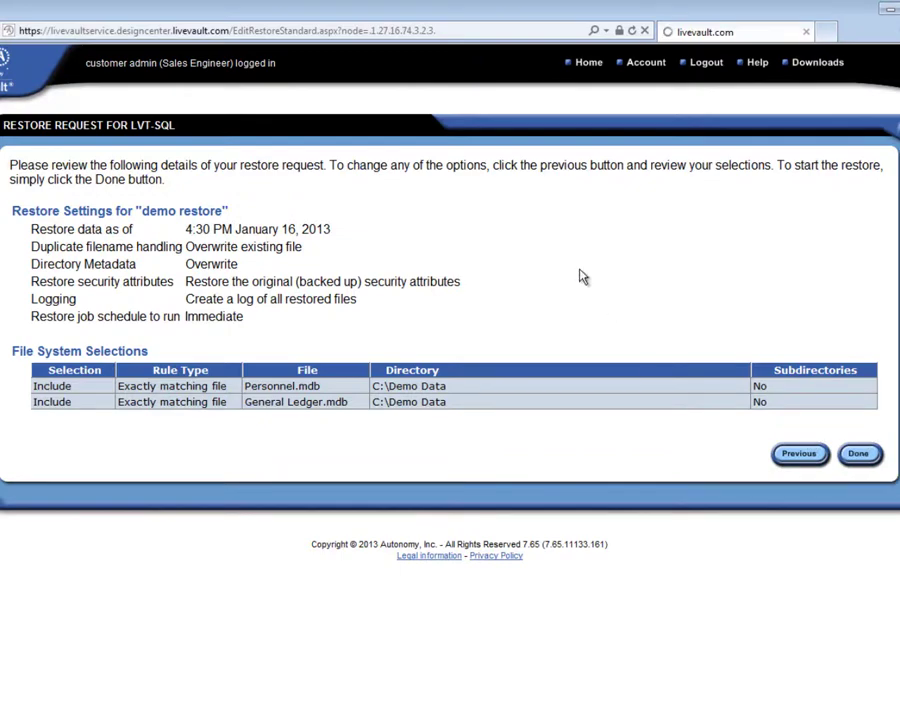